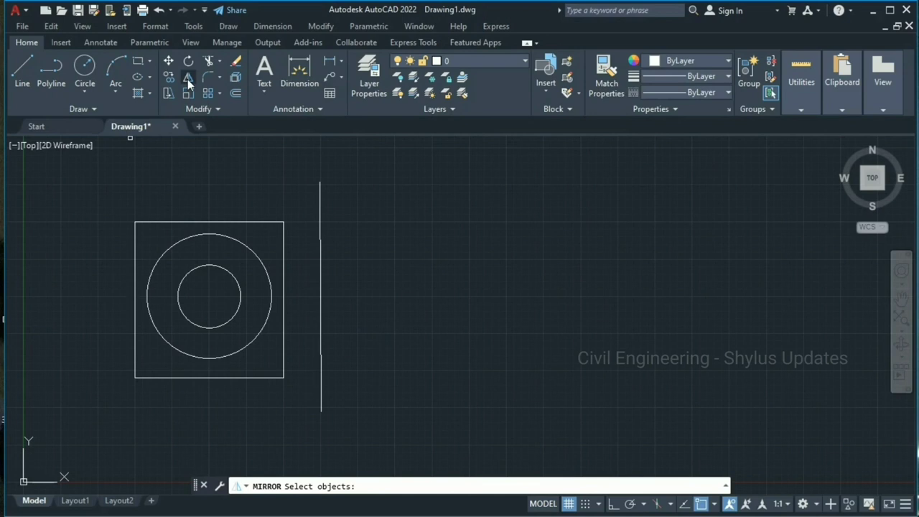
Mirror the square and both circles across the vertical line's endpoints, keeping the originals.
left_click(188, 77)
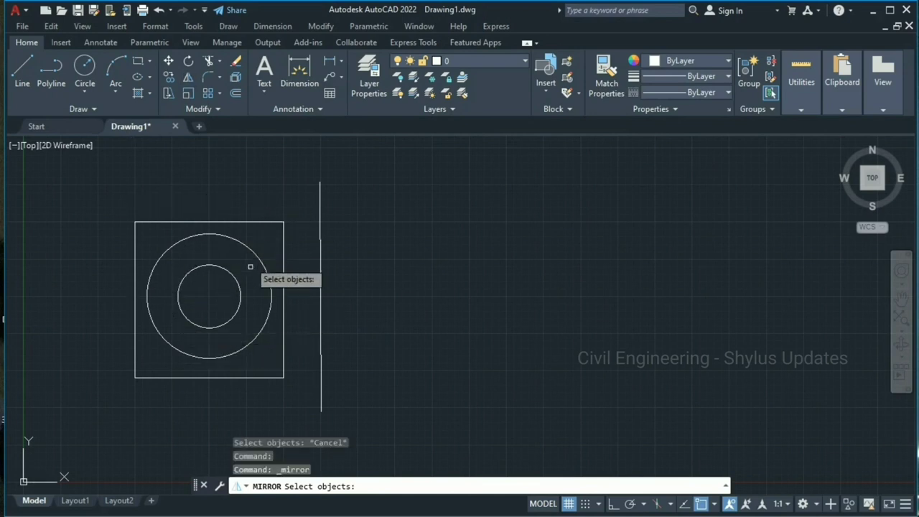
left_click(120, 206)
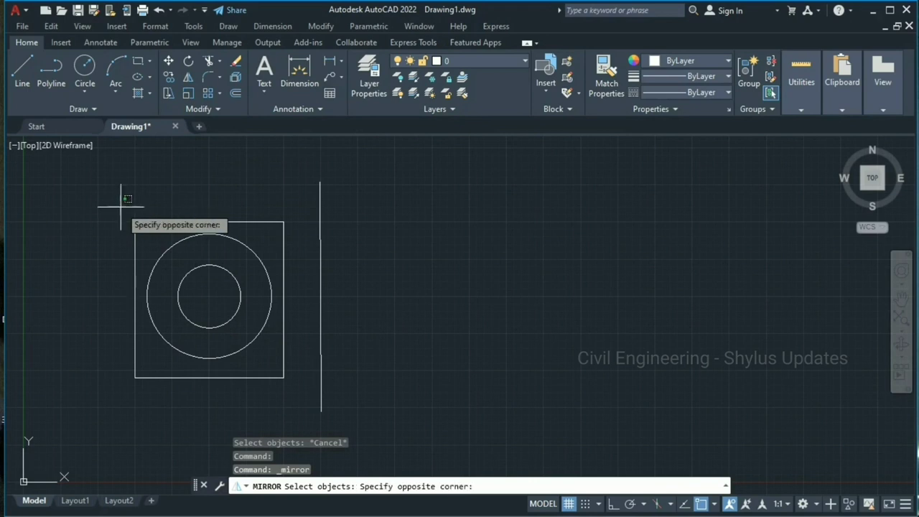
left_click(296, 397)
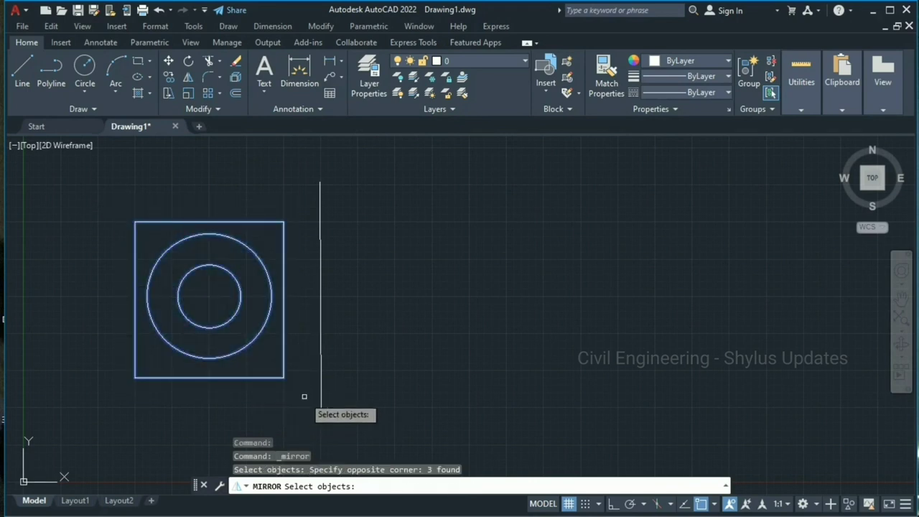
key("Return")
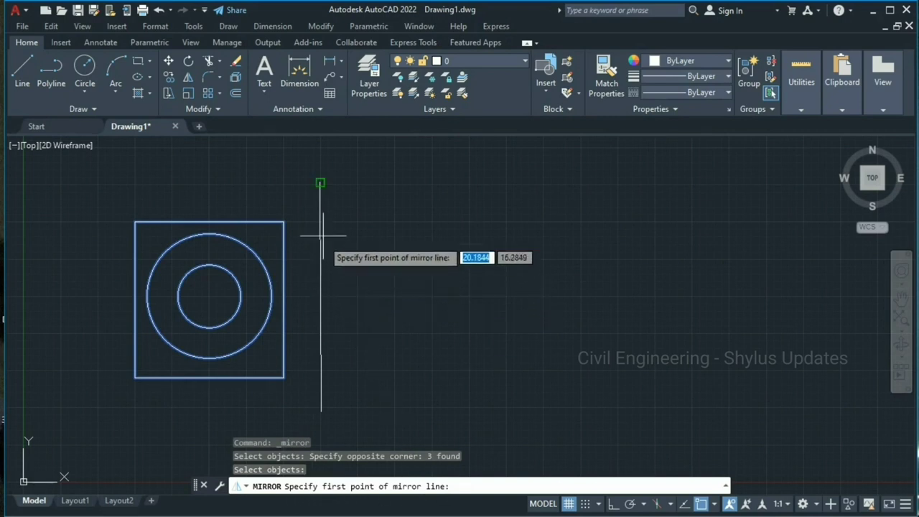
left_click(320, 182)
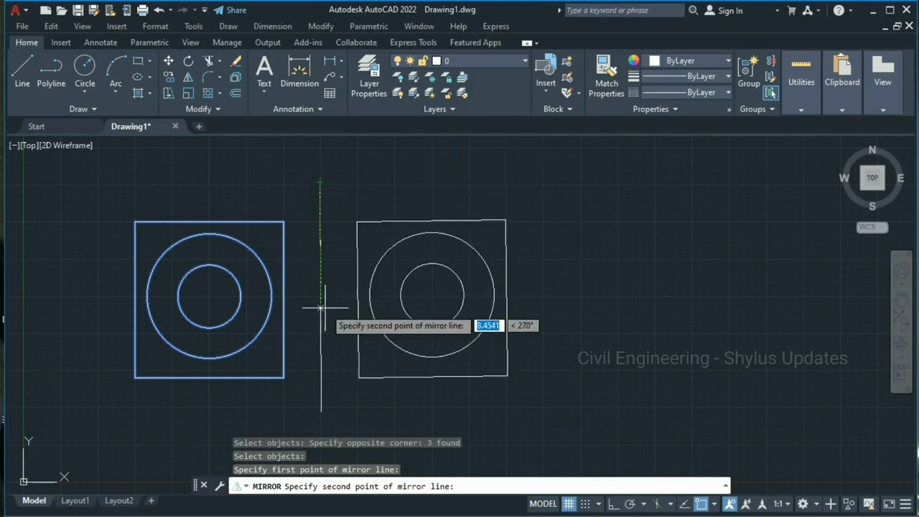
left_click(321, 412)
key("Return")
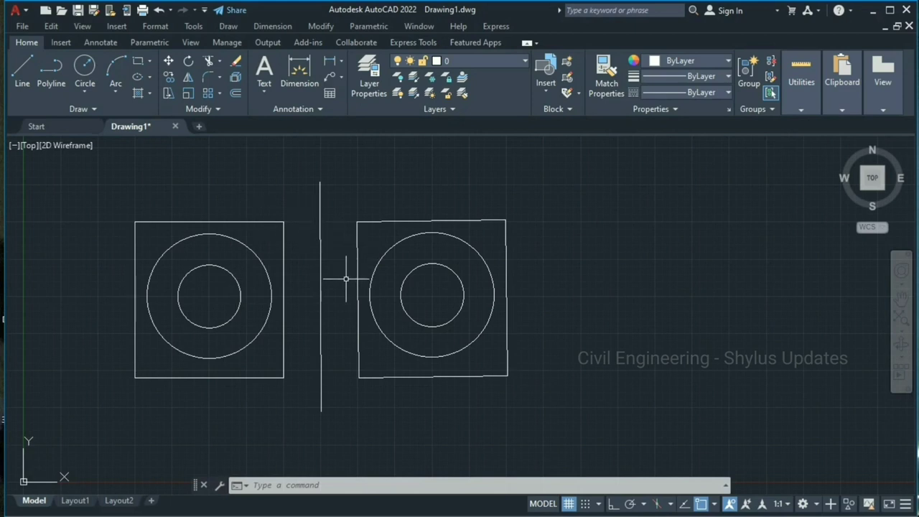
Pan and zoom the view, then cancel the unfinished command.
middle_click_drag(346, 278, 187, 323)
scroll(269, 276, "up", 5)
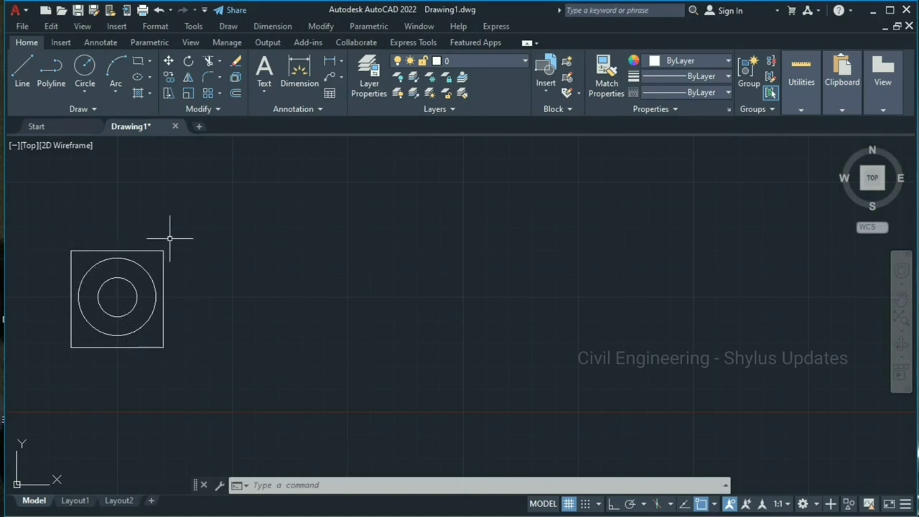
key("Escape")
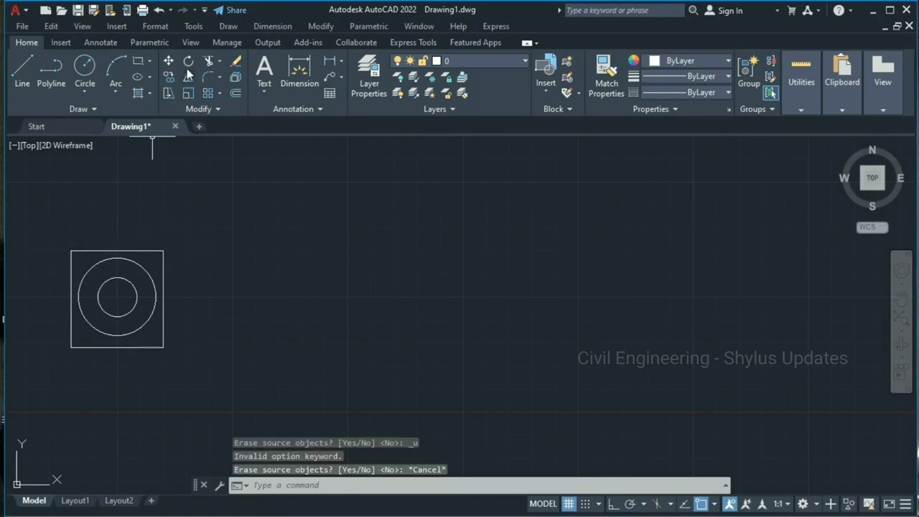
Mirror the square and both circles across a vertical axis to their right, erasing the originals (Y).
left_click(190, 77)
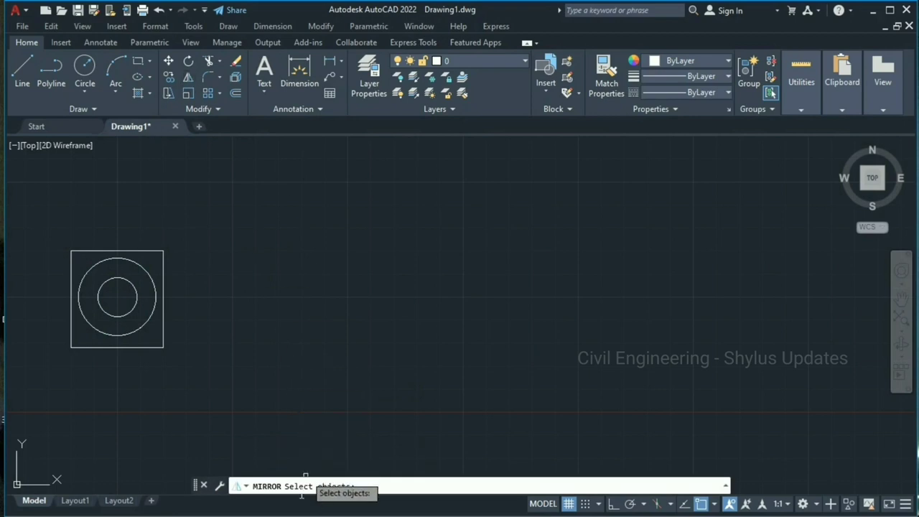
left_click(84, 249)
left_click(103, 261)
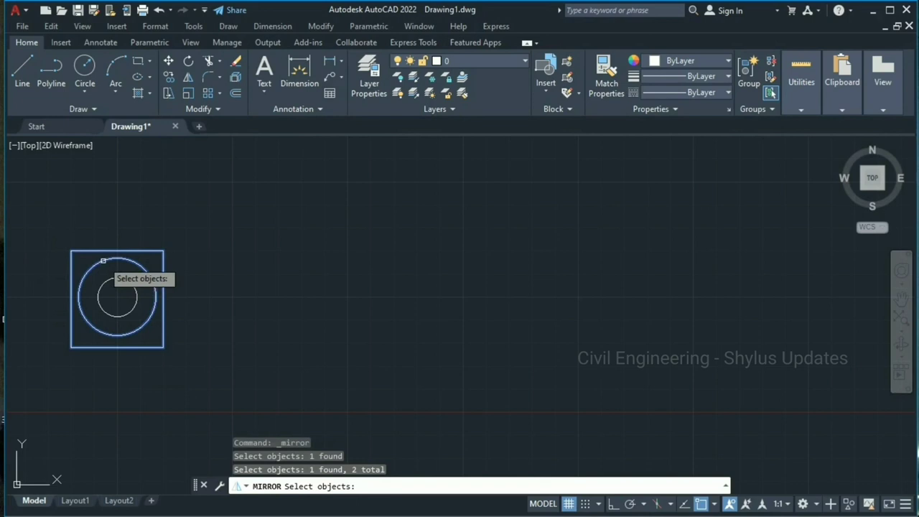
left_click(113, 279)
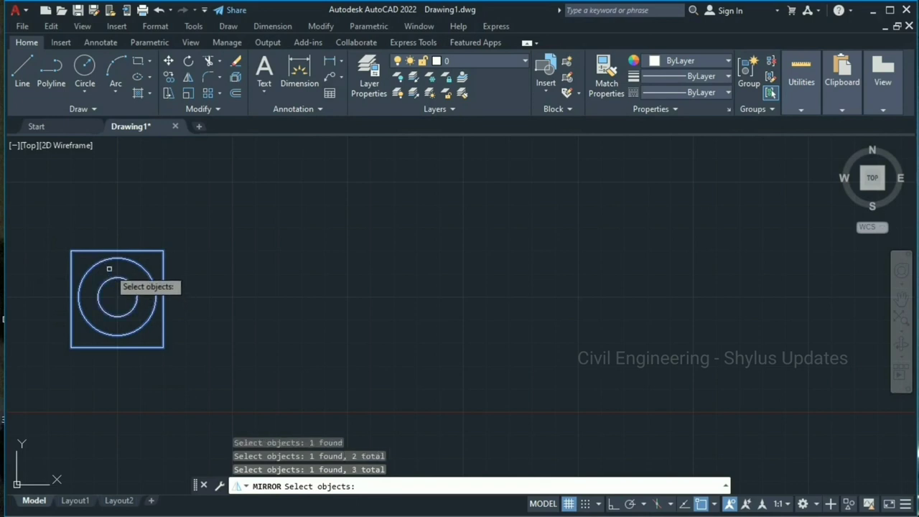
key("Return")
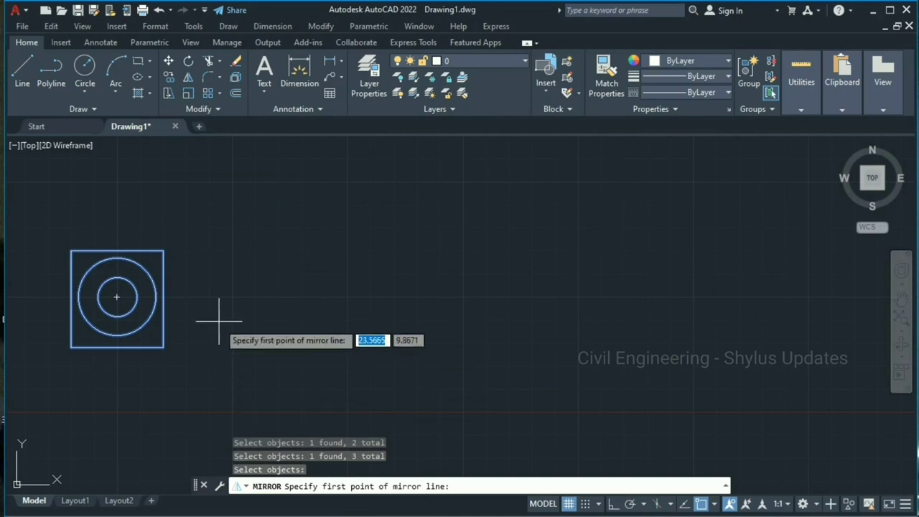
left_click(197, 208)
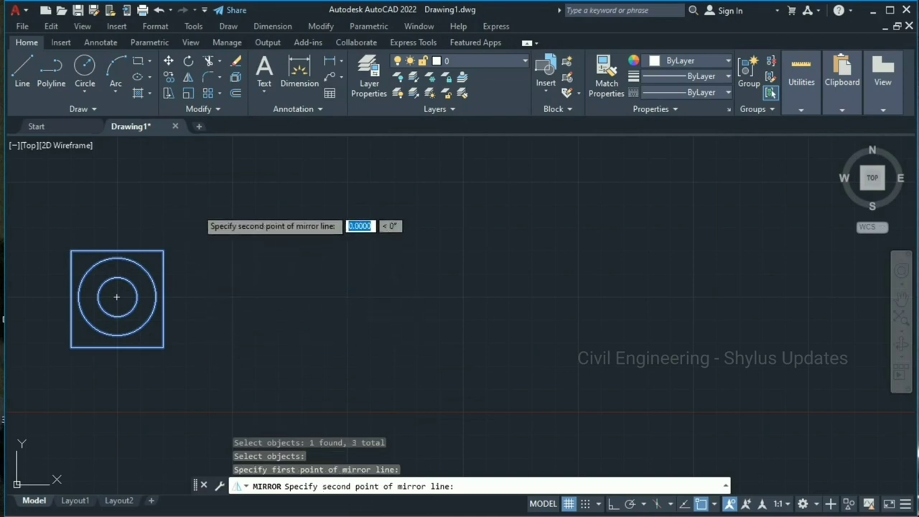
left_click(196, 412)
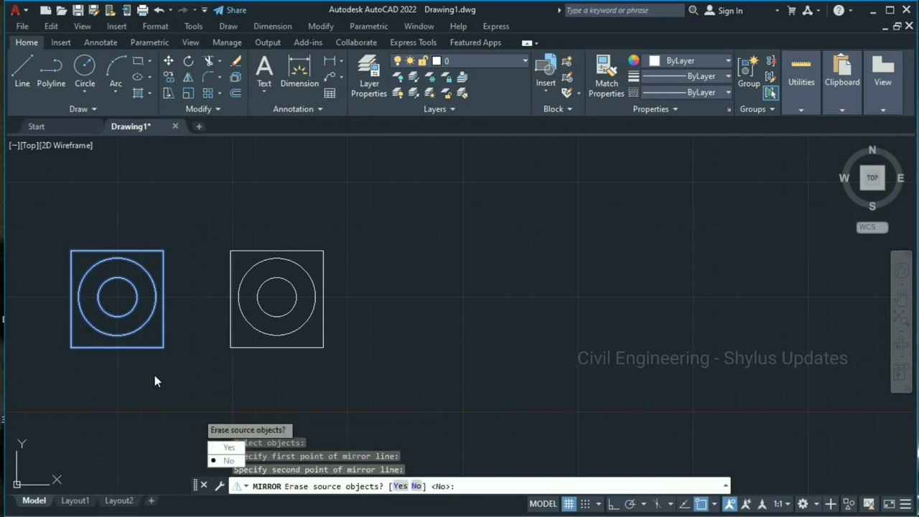
type("Y")
key("Return")
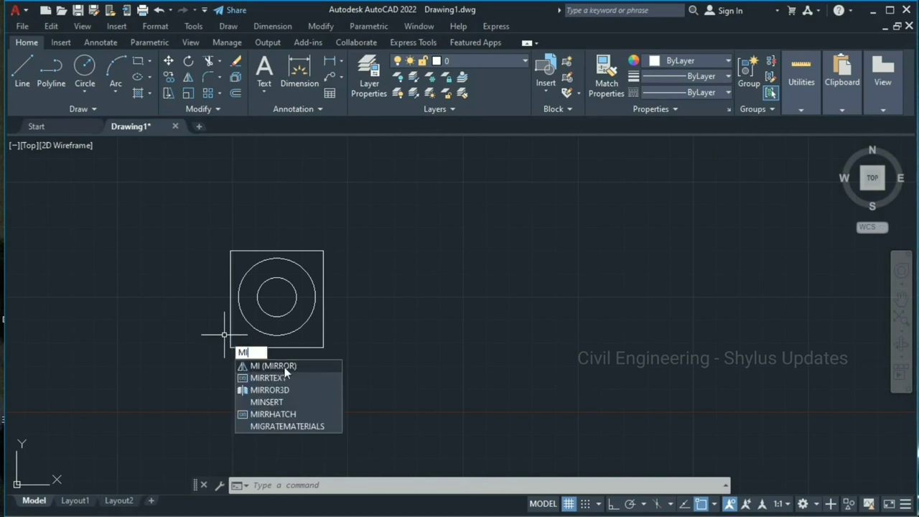
Cancel the half-entered MI mirror command.
key("Escape")
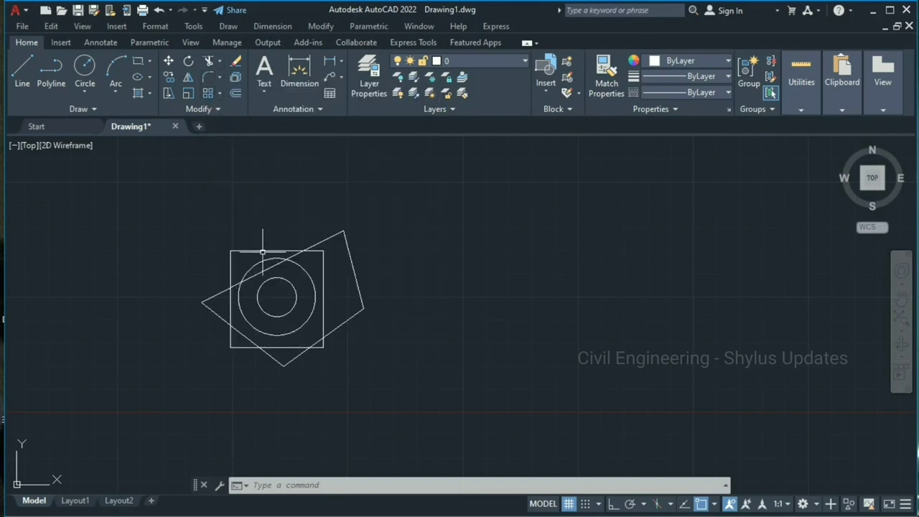
Trim away the tilted square's five pieces outside the square, leaving corner-cutting diagonals.
type("TR")
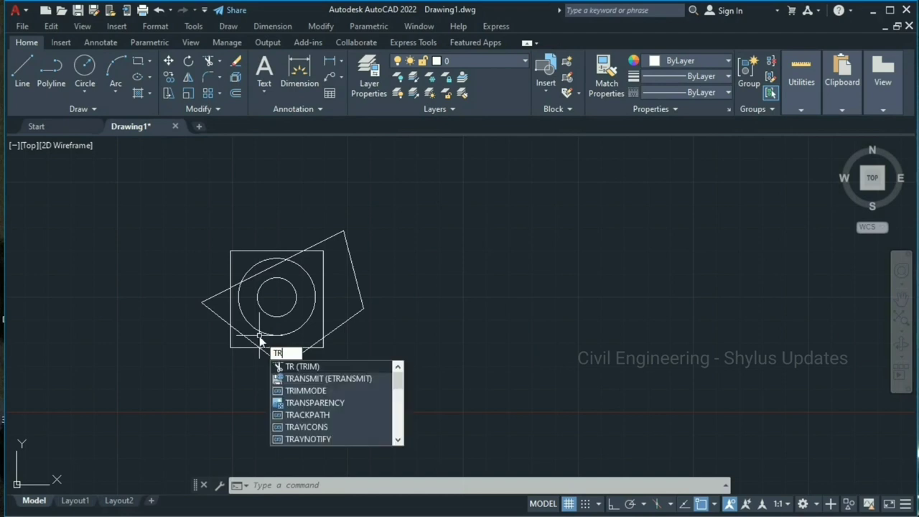
key("Return")
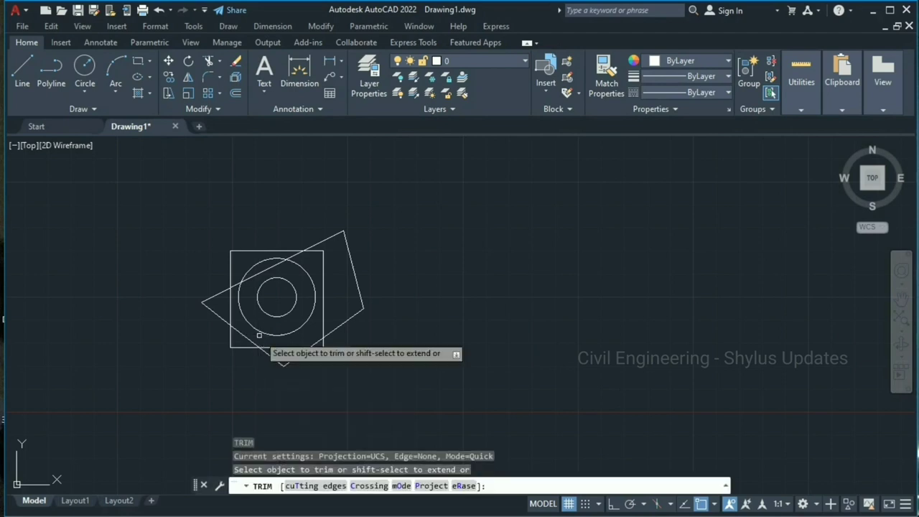
left_click_drag(280, 320, 323, 316)
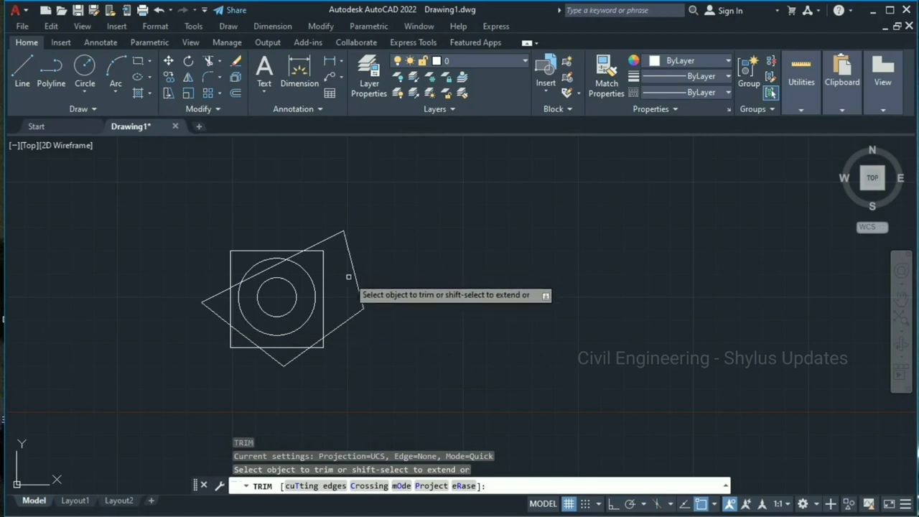
left_click(329, 236)
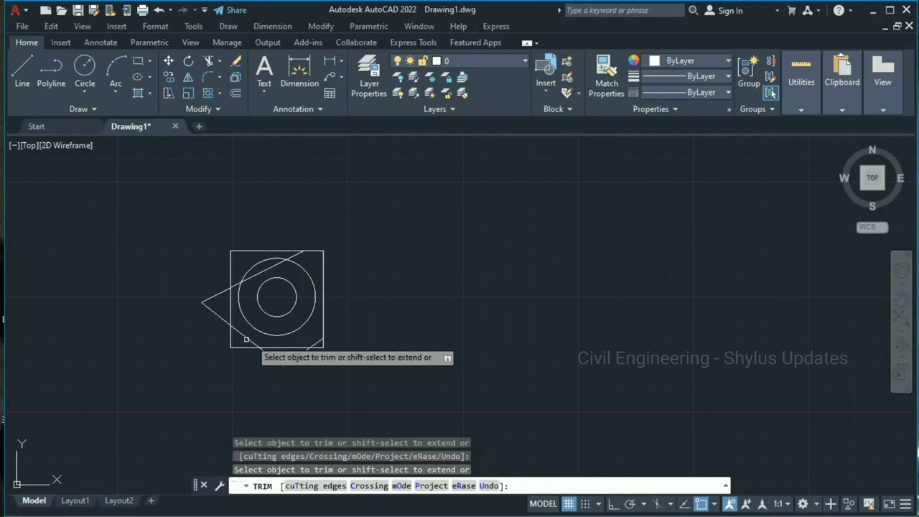
left_click(222, 292)
left_click(219, 316)
left_click(270, 354)
left_click(298, 355)
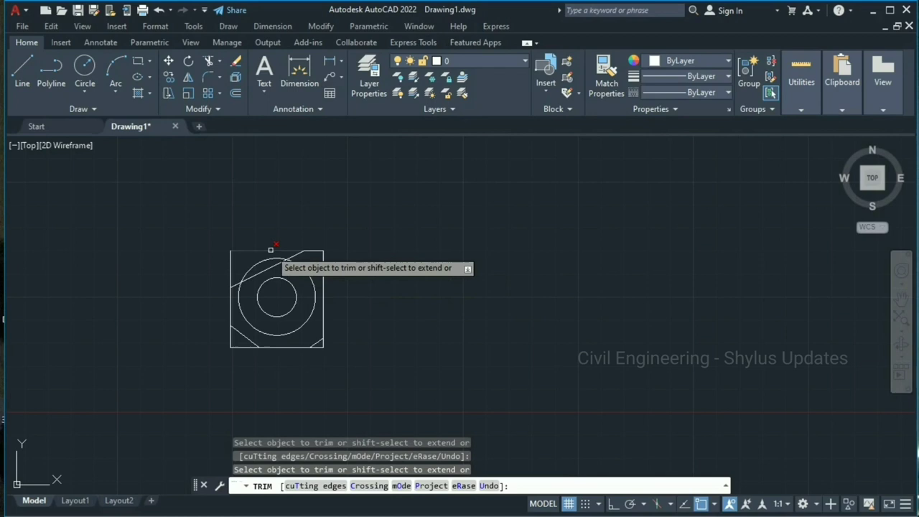
left_click(297, 245)
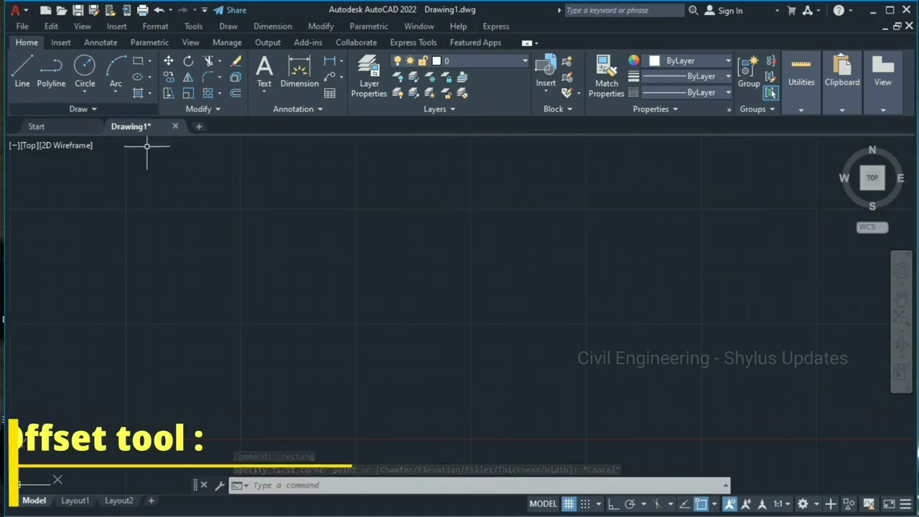
Draw a 50' by 50' rectangle and centre it in the view.
left_click(137, 63)
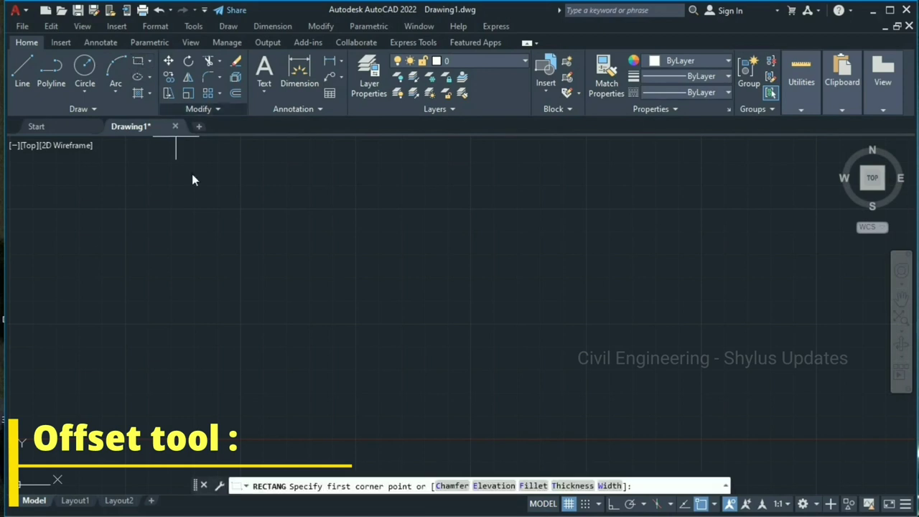
left_click(232, 208)
type("@50',50'")
key("Return")
scroll(170, 305, "down", 3)
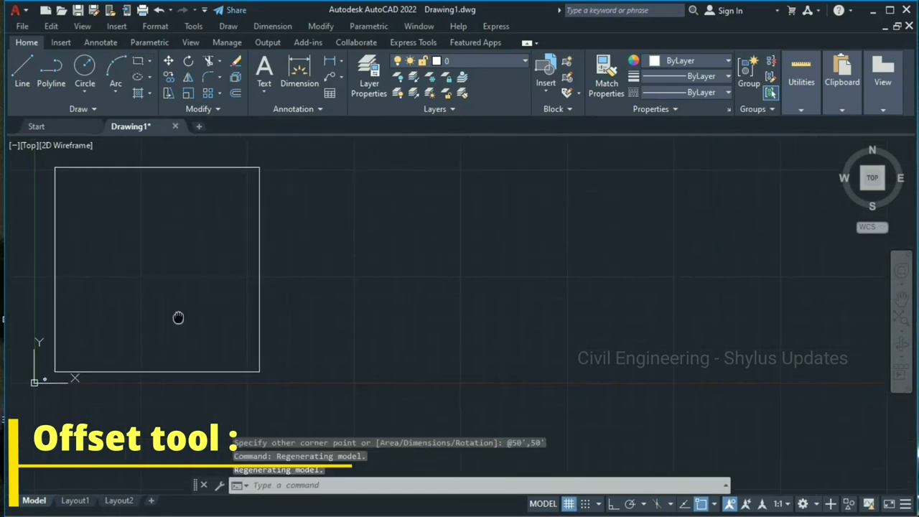
middle_click_drag(174, 308, 208, 340)
middle_click_drag(117, 191, 270, 175)
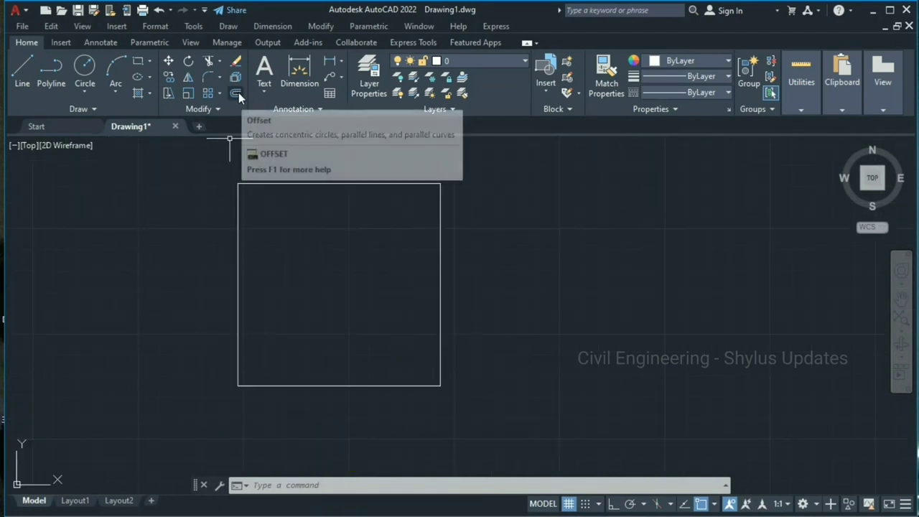
Offset the rectangle 1' outward and 1' inward to get three nested rectangles.
left_click(239, 93)
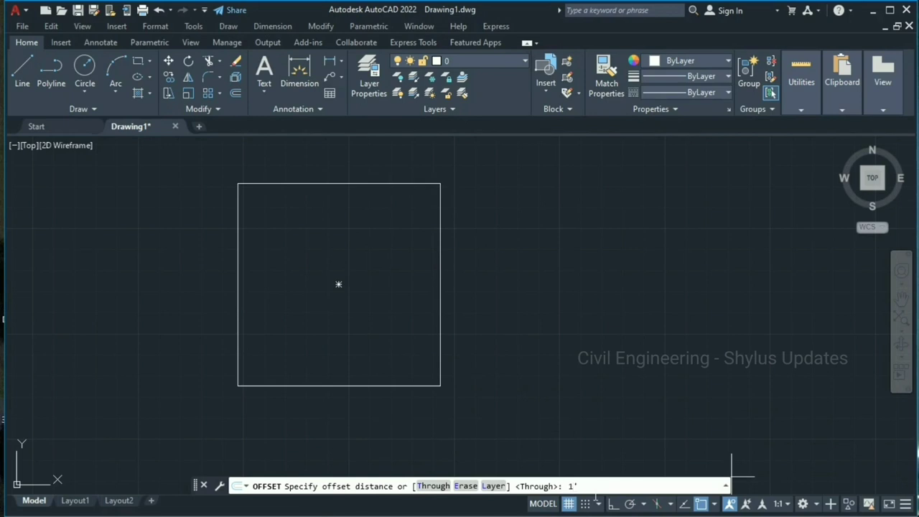
key("Return")
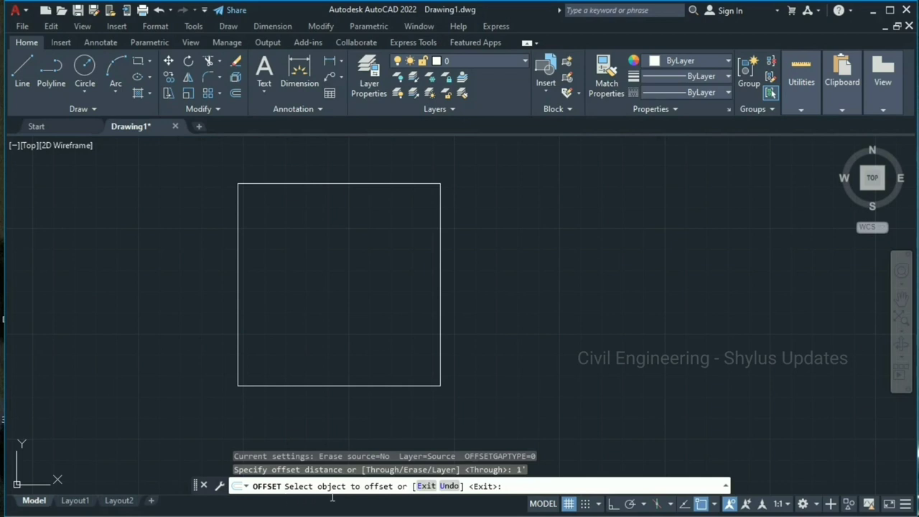
left_click(324, 385)
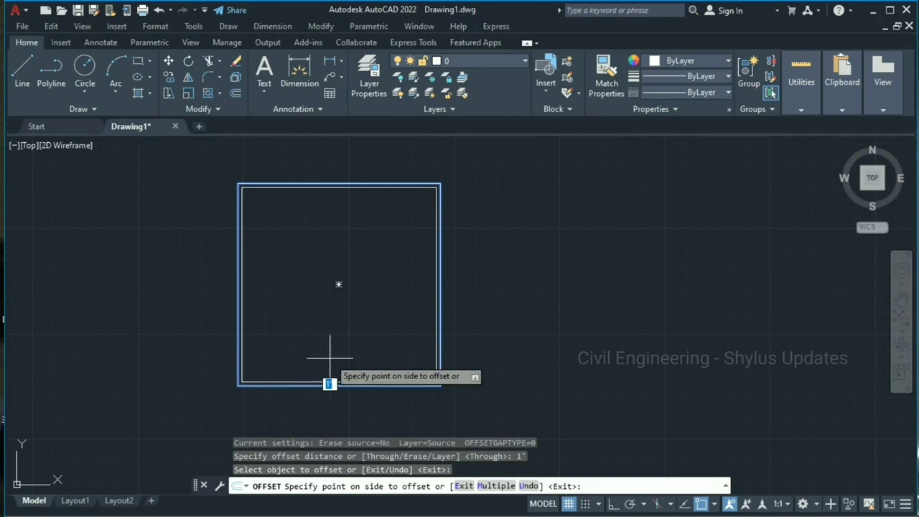
left_click(331, 423)
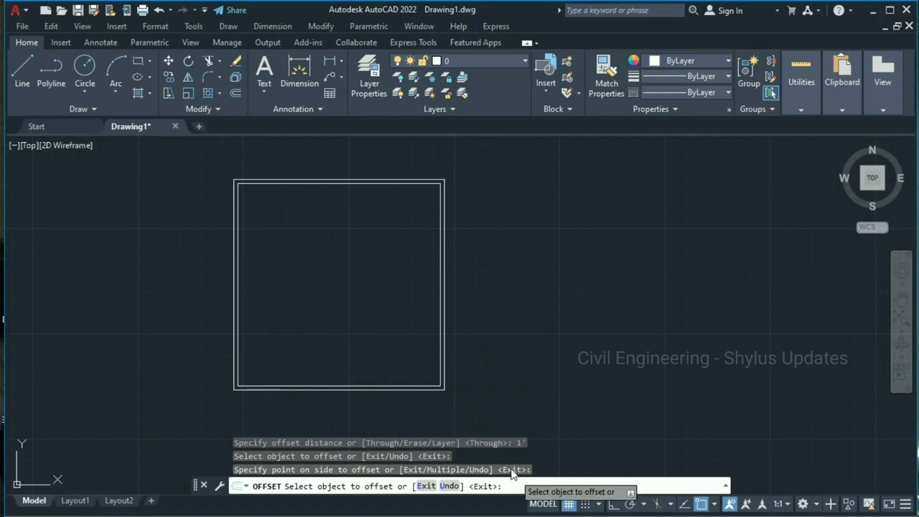
left_click(358, 385)
left_click(272, 330)
key("Escape")
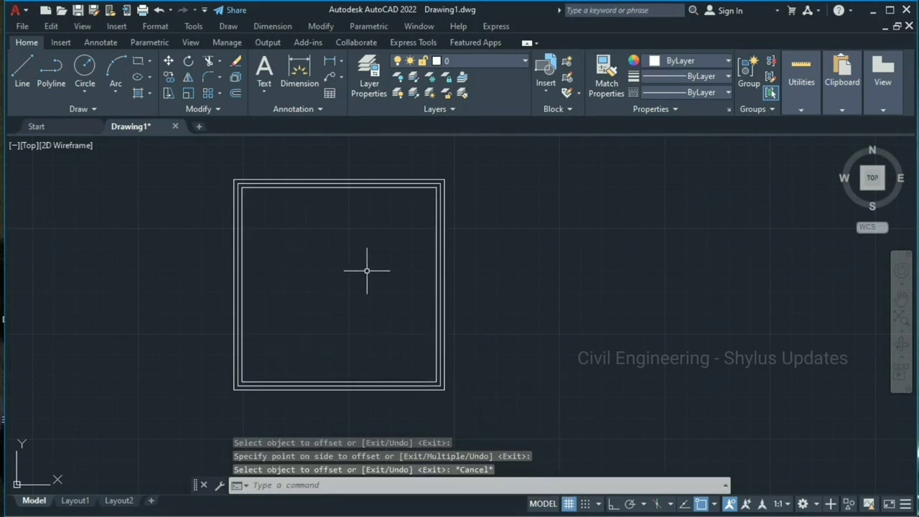
scroll(369, 266, "down", 2)
middle_click_drag(369, 266, 133, 66)
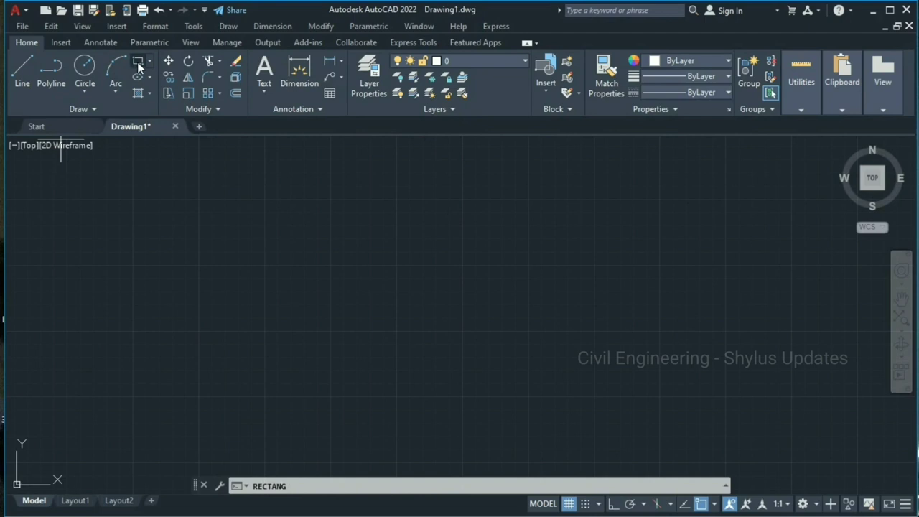
Draw the second square and round the left square's top-right corner with a 25' fillet radius.
left_click(137, 61)
left_click(219, 222)
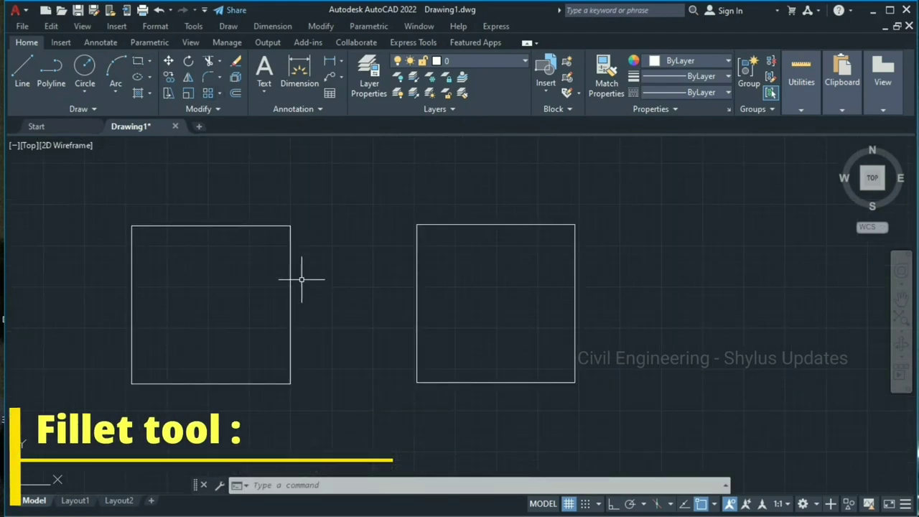
type("FILLe")
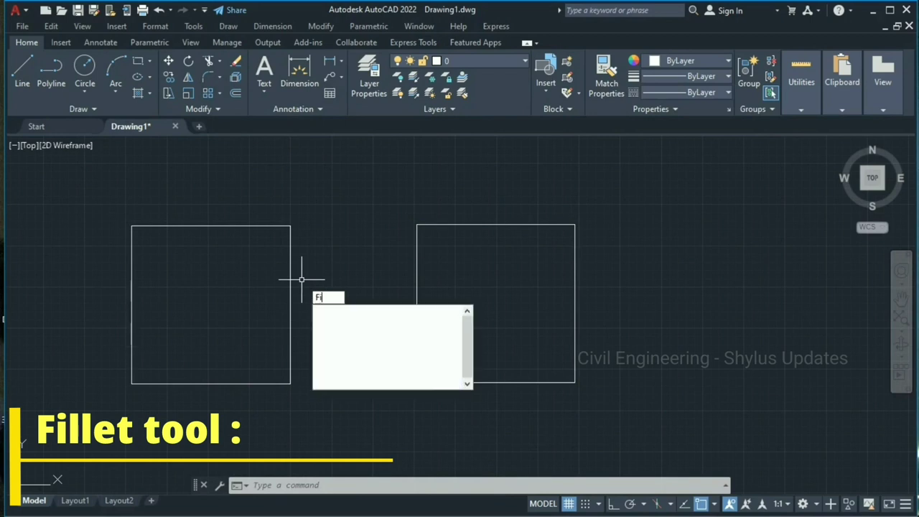
type("T")
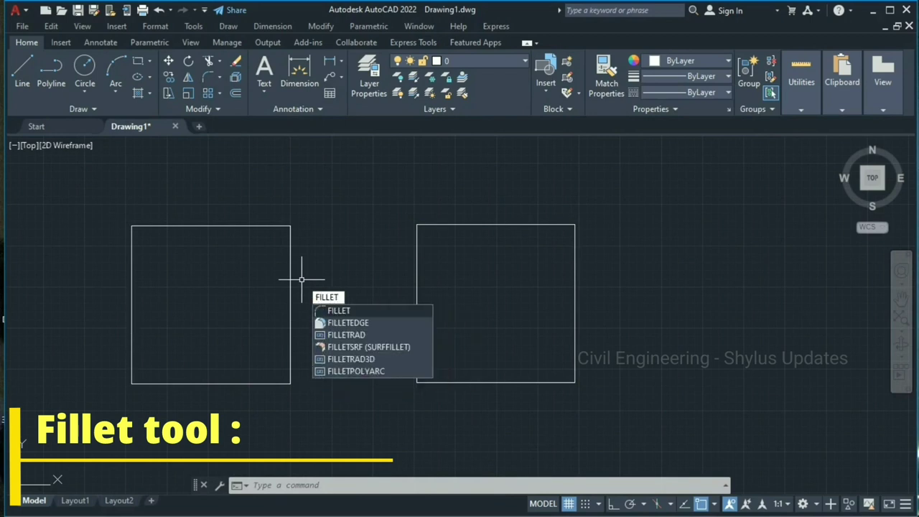
key("Return")
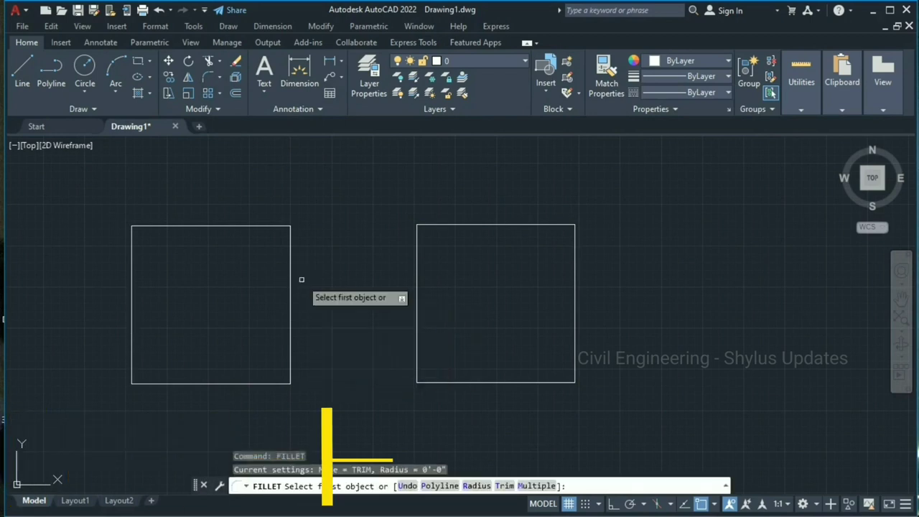
left_click(208, 79)
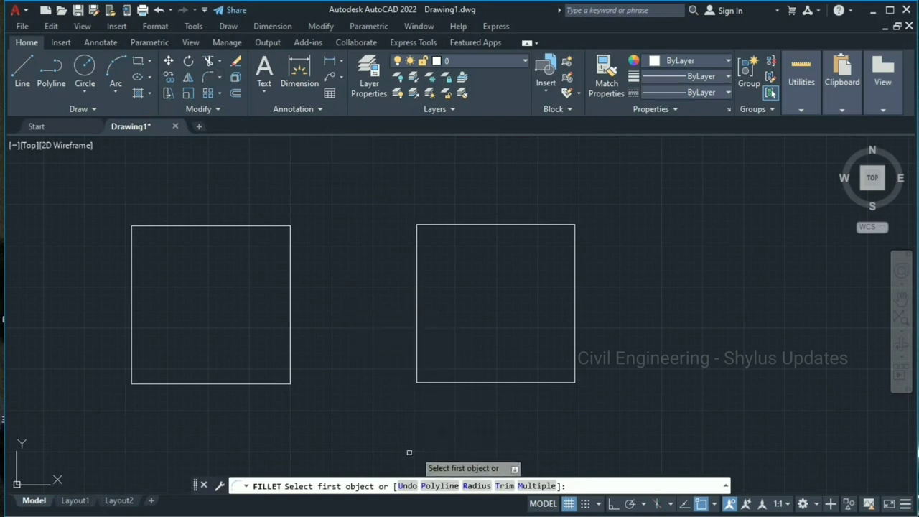
left_click(478, 486)
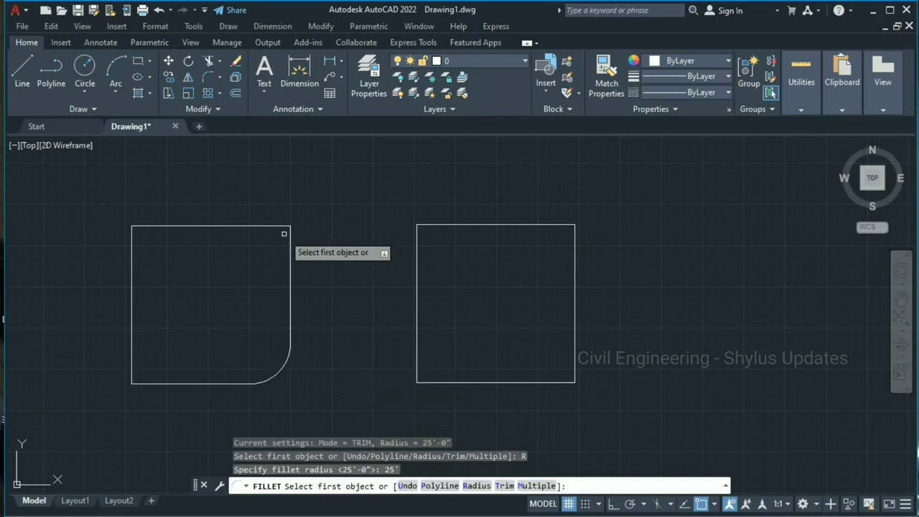
left_click(265, 226)
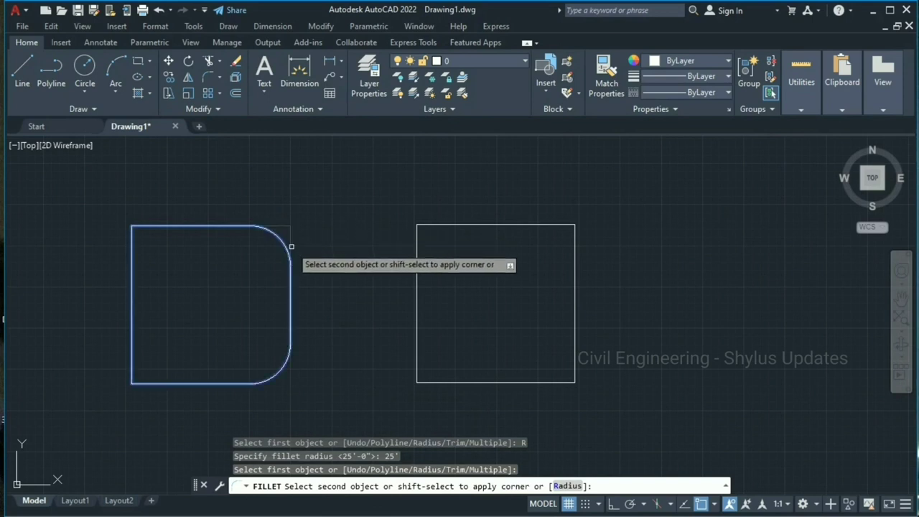
left_click(291, 246)
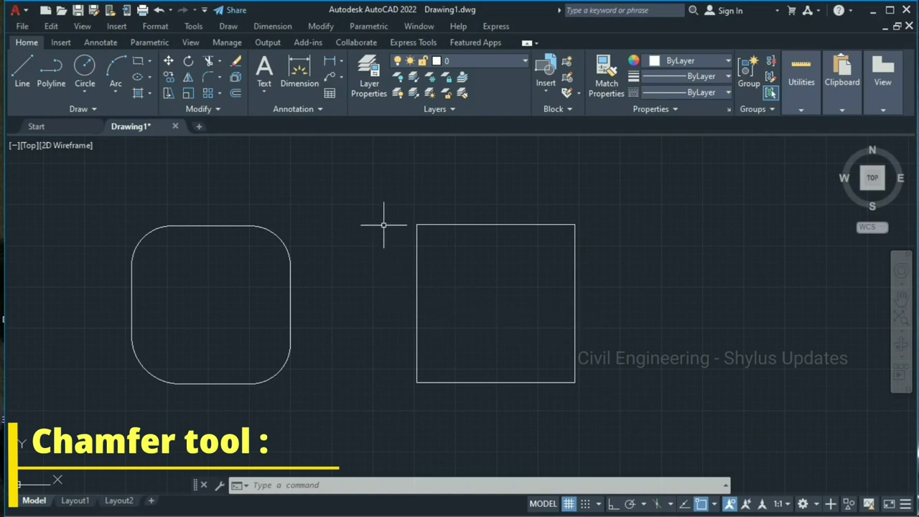
Chamfer the right square's bottom-left corner with 25' and 25' distances.
type("cha")
key("Return")
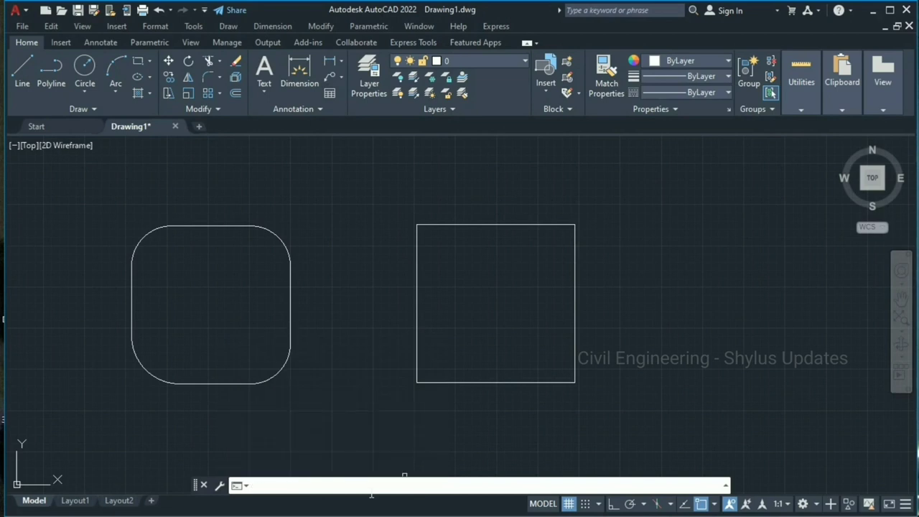
left_click(477, 486)
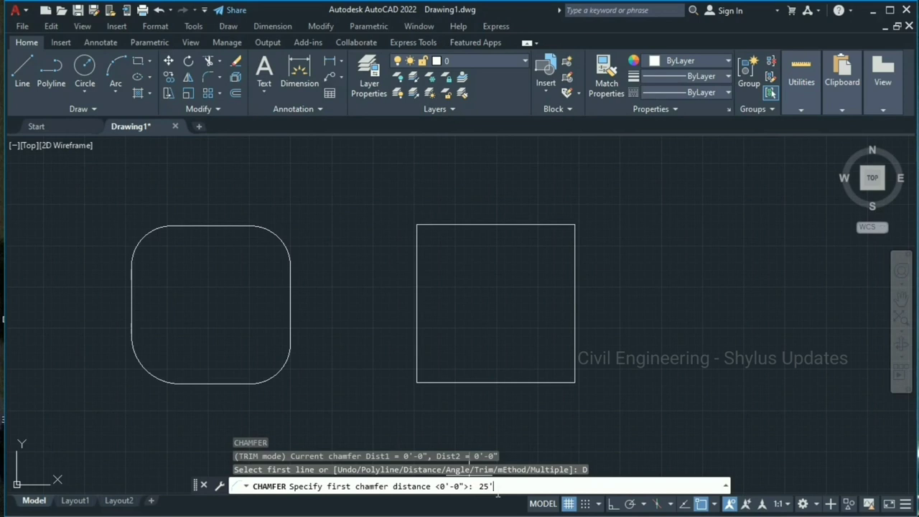
type("25'")
key("Return")
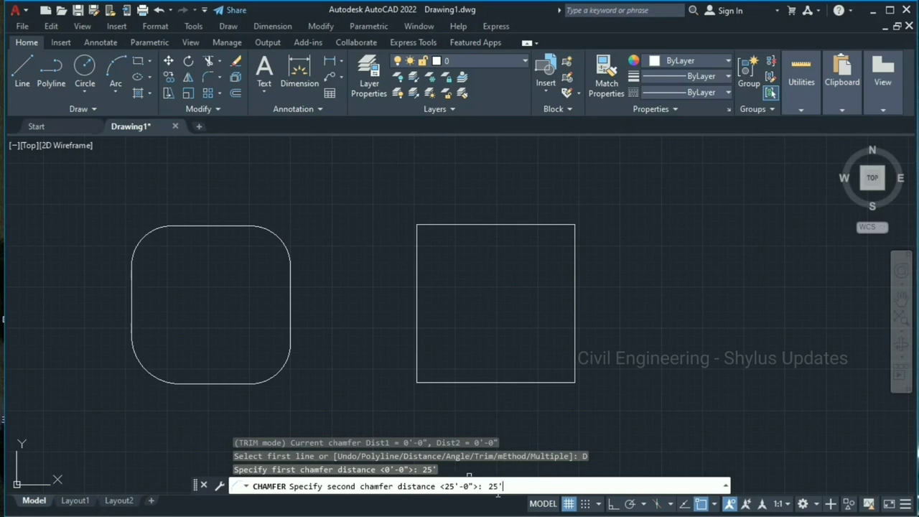
key("Return")
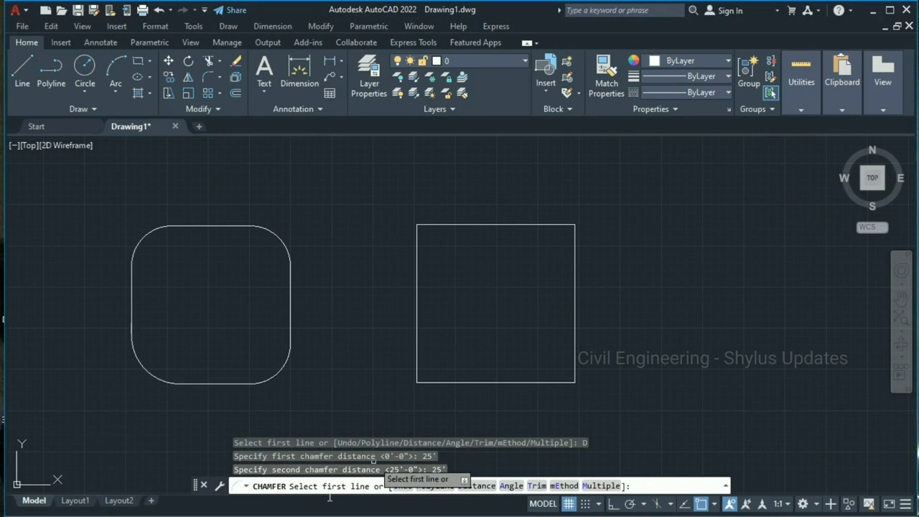
left_click(419, 317)
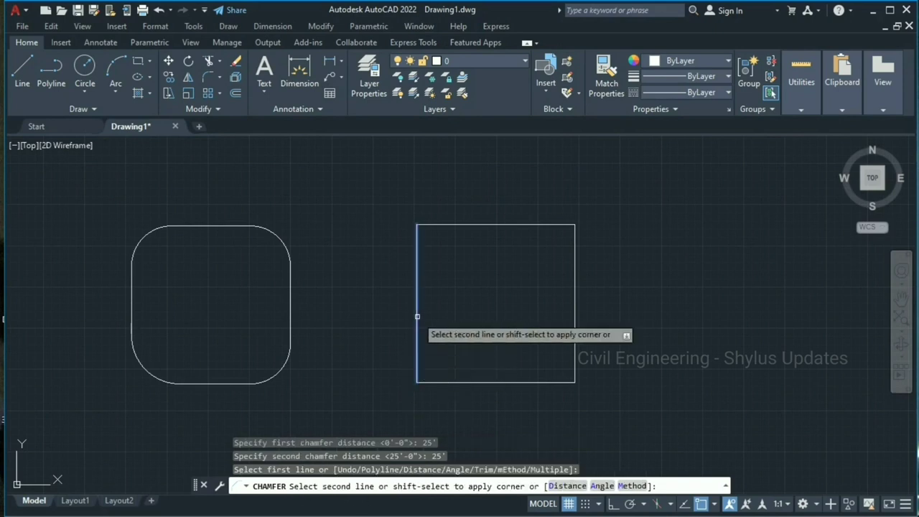
left_click(463, 383)
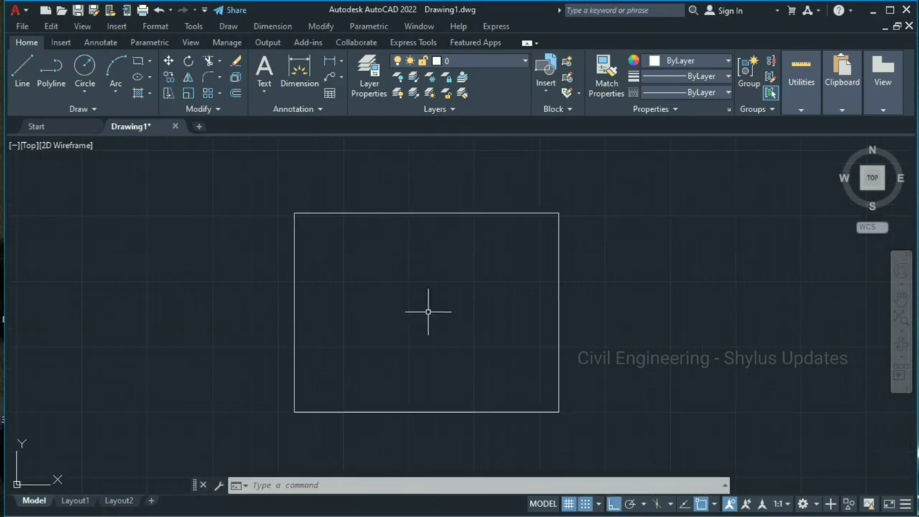
Draw a vertical centre line from the rectangle's bottom-edge midpoint to its top-edge midpoint.
type("l")
key("Return")
key("Escape")
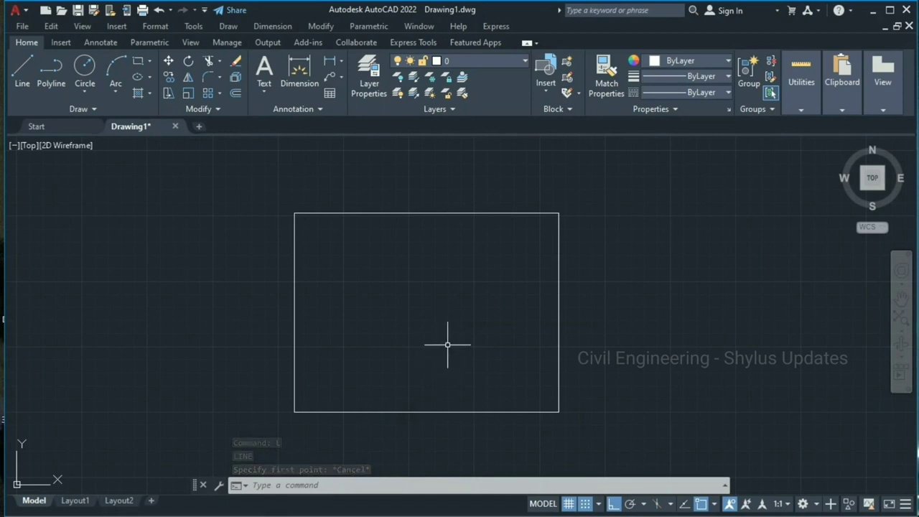
type("l")
key("Return")
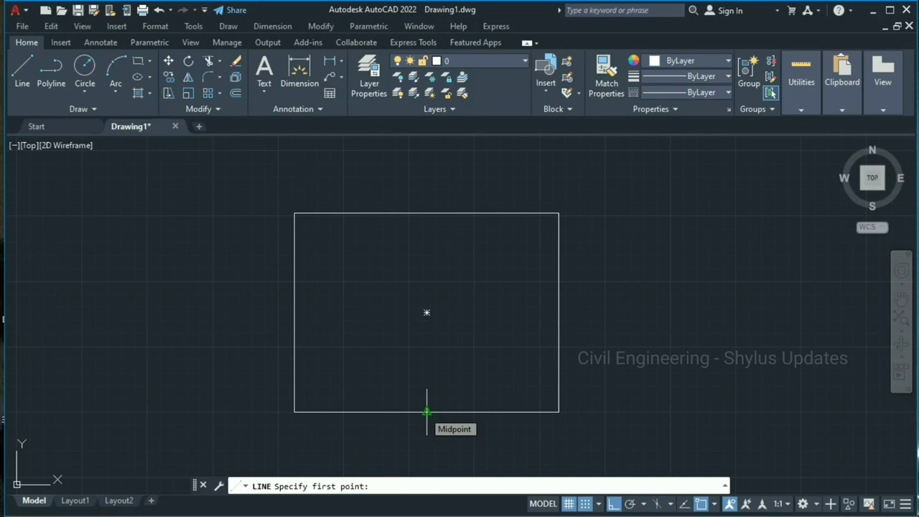
left_click(426, 412)
left_click(427, 213)
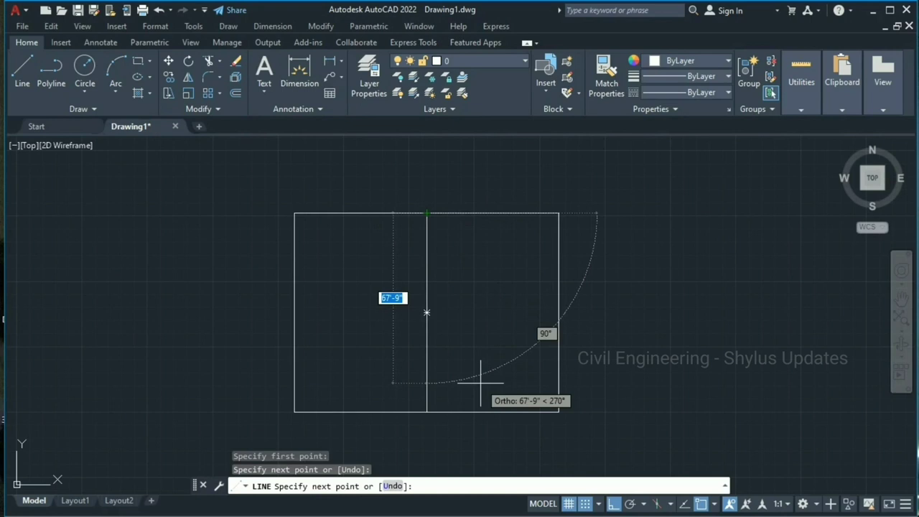
key("Return")
Draw a 29' radius circle at the rectangle's centre and show the object-snap modes list.
type("c")
key("Return")
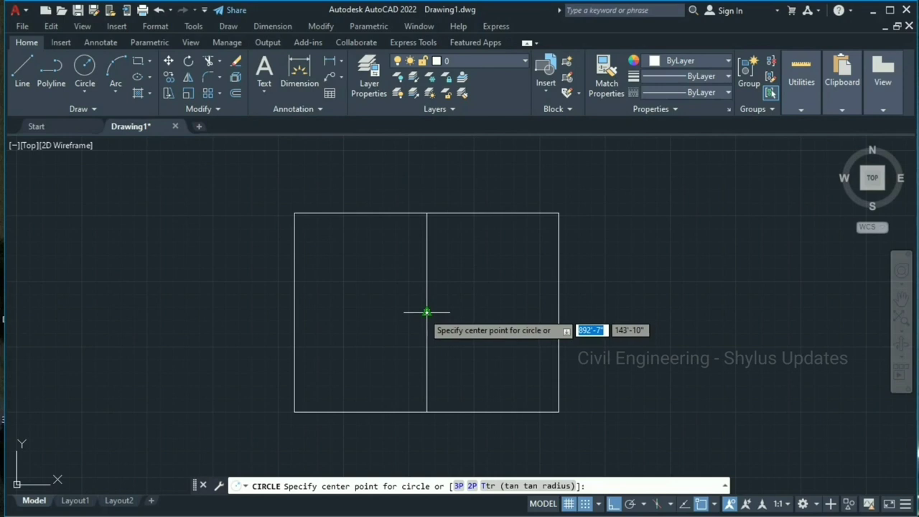
left_click(426, 312)
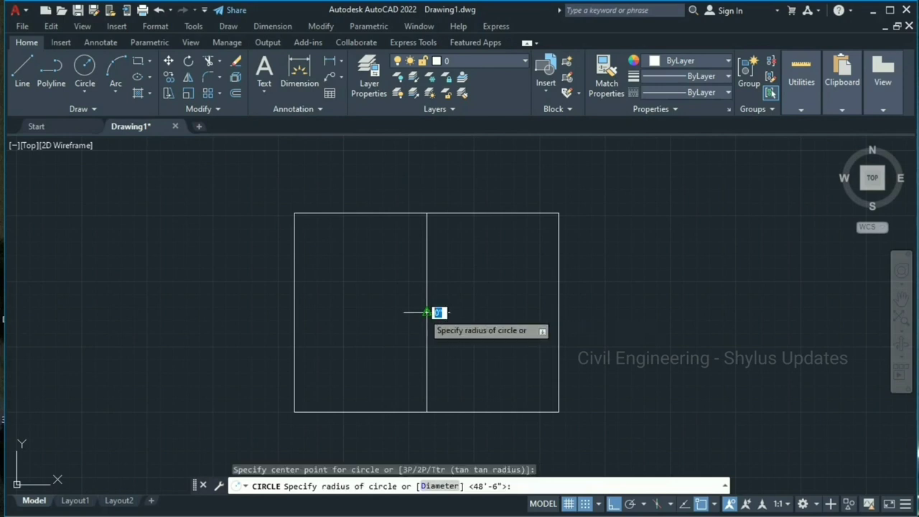
left_click(499, 241)
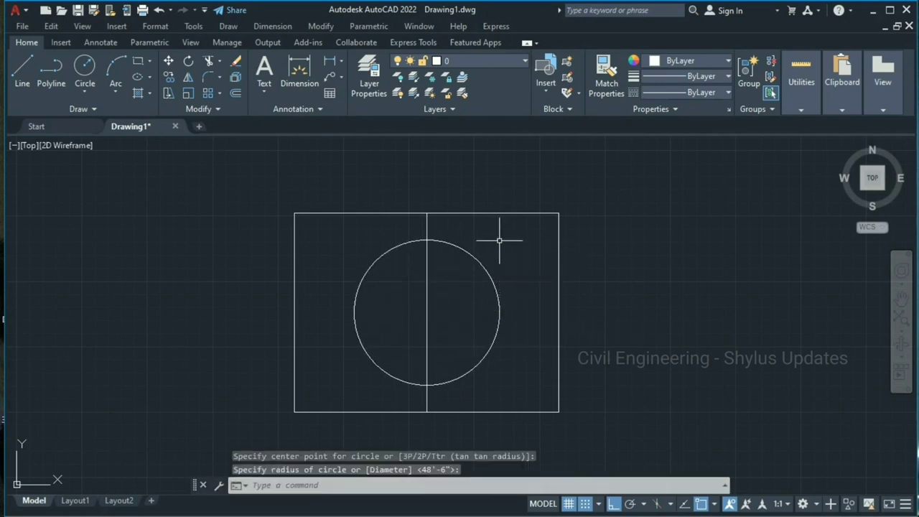
left_click(714, 505)
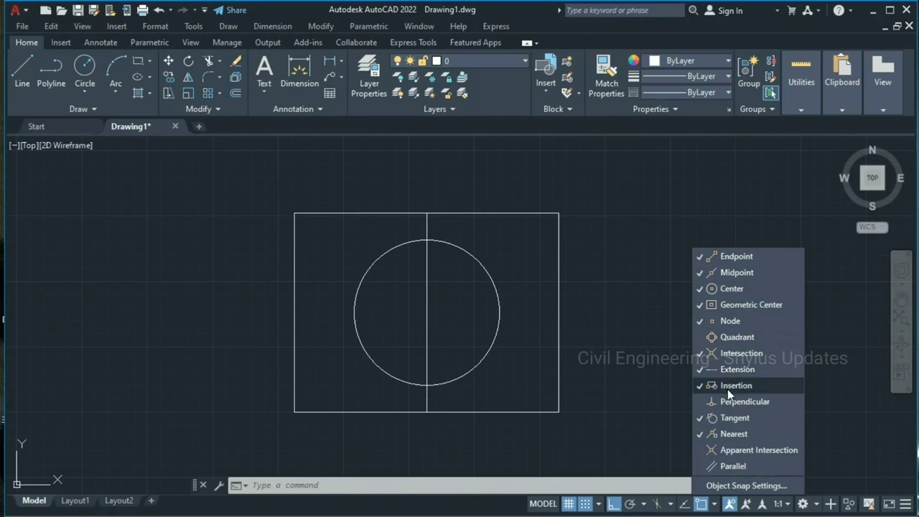
left_click(747, 486)
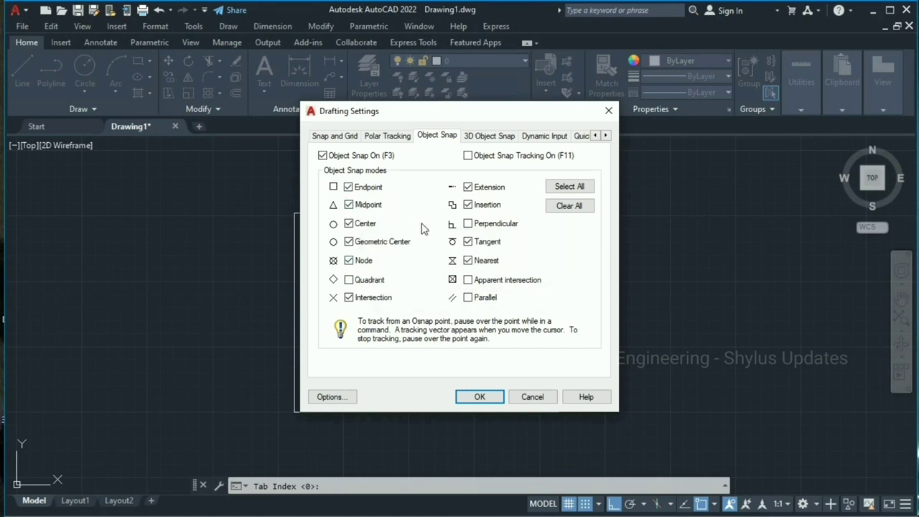
left_click(480, 397)
left_click(714, 504)
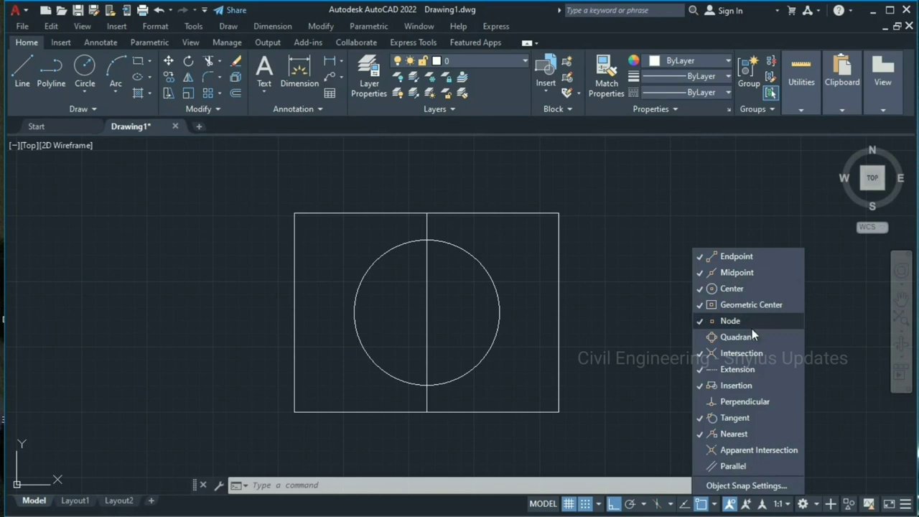